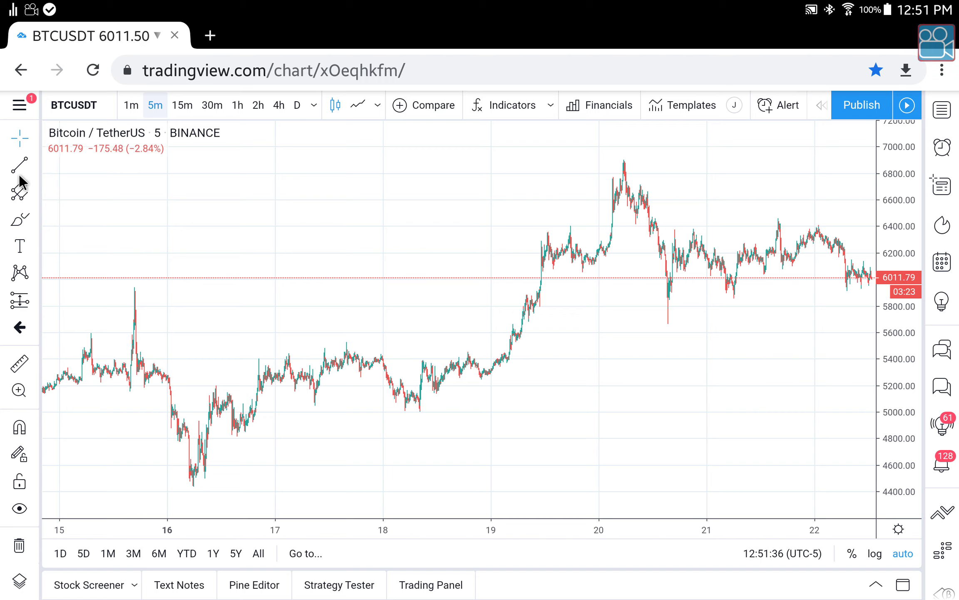
Step: Hide the drawings panel so the chart uses the full width
{"action": "left_click", "coordinate": [21, 107]}
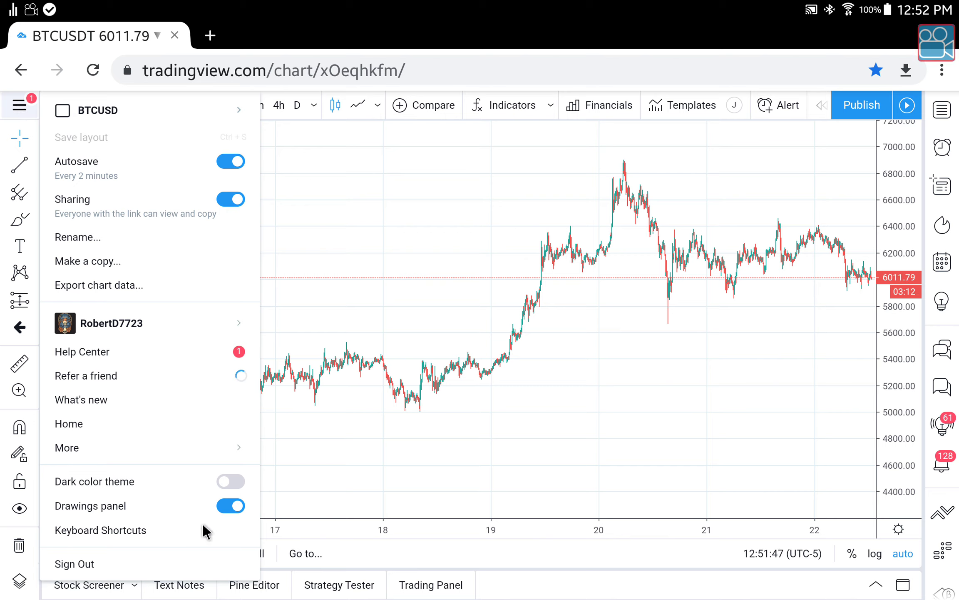
{"action": "left_click", "coordinate": [229, 504]}
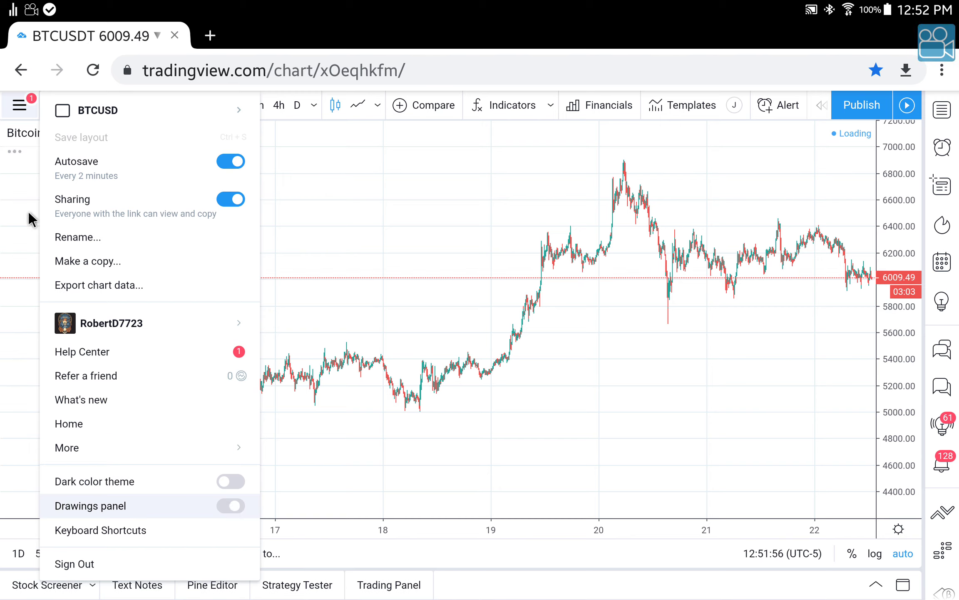
{"action": "left_click", "coordinate": [17, 109]}
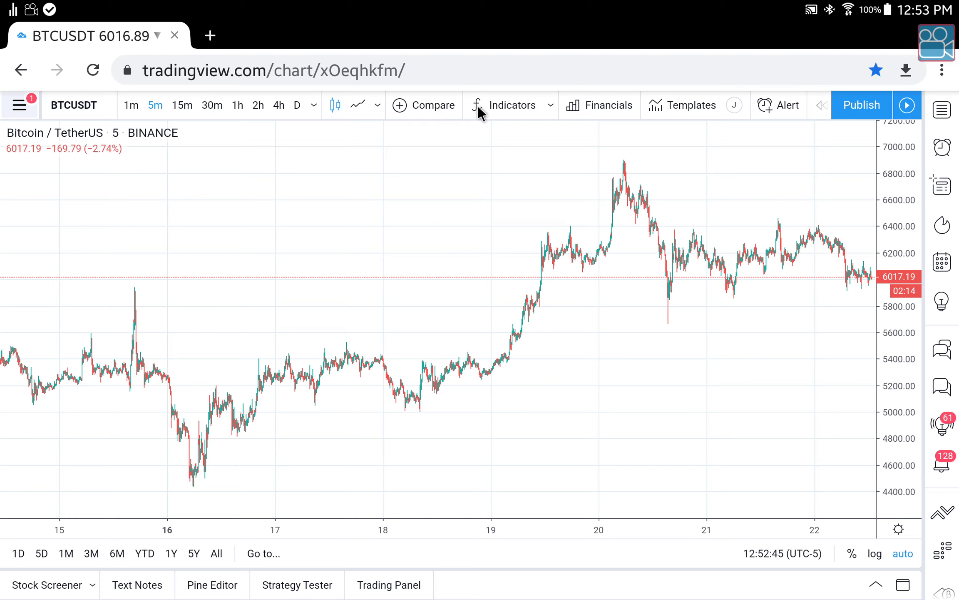
{"action": "left_click", "coordinate": [550, 104]}
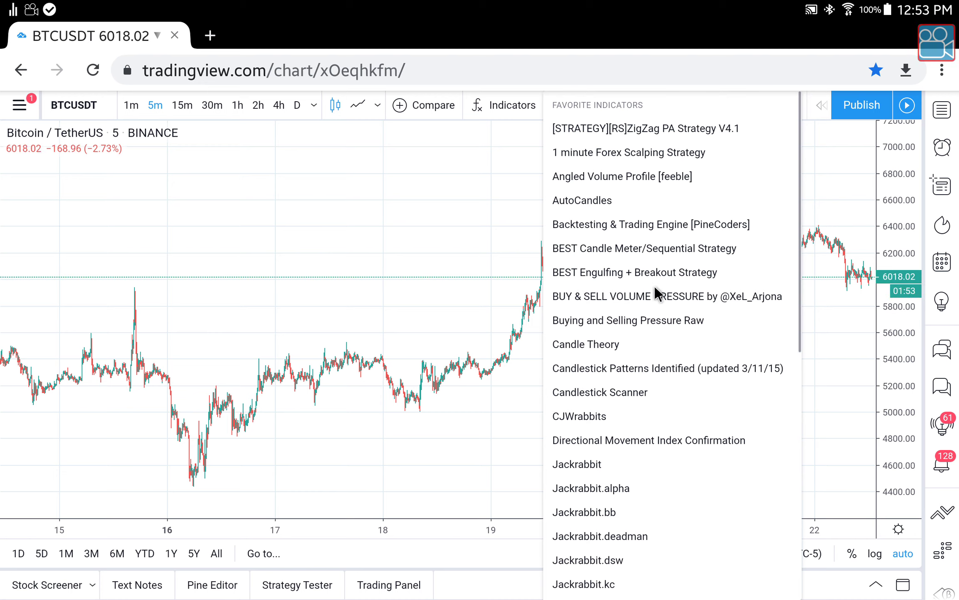
{"action": "left_click", "coordinate": [456, 154]}
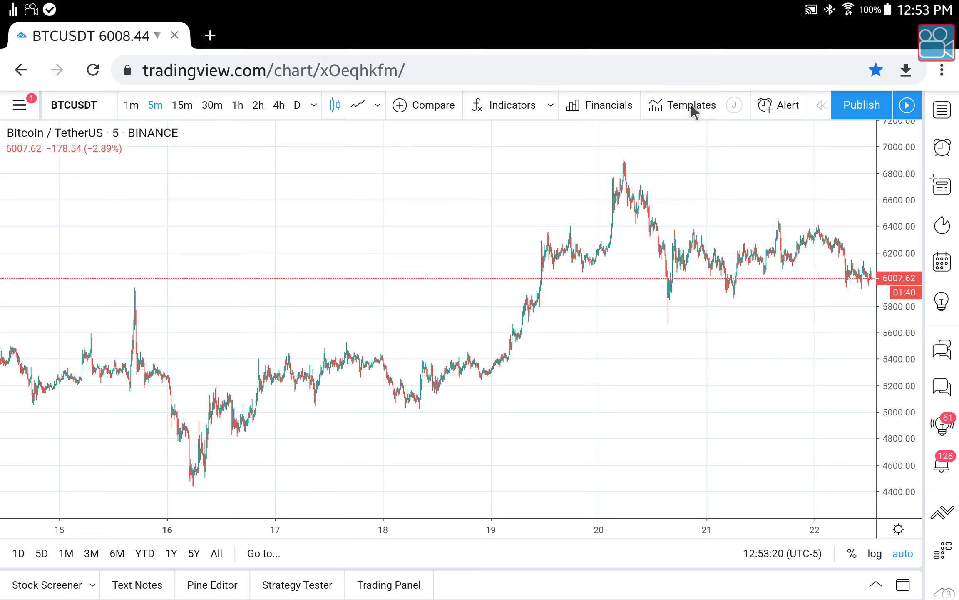
{"action": "scroll", "coordinate": [691, 104], "scroll_direction": "right", "scroll_amount": 5}
{"action": "scroll", "coordinate": [458, 105], "scroll_direction": "right", "scroll_amount": 3}
{"action": "left_click", "coordinate": [308, 105]}
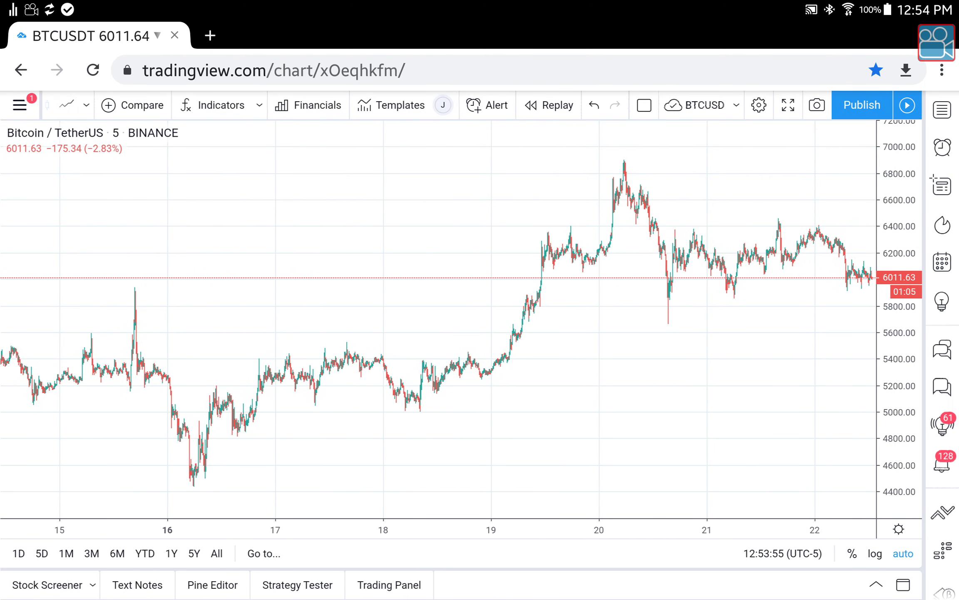
{"action": "scroll", "coordinate": [417, 105], "scroll_direction": "left", "scroll_amount": 5}
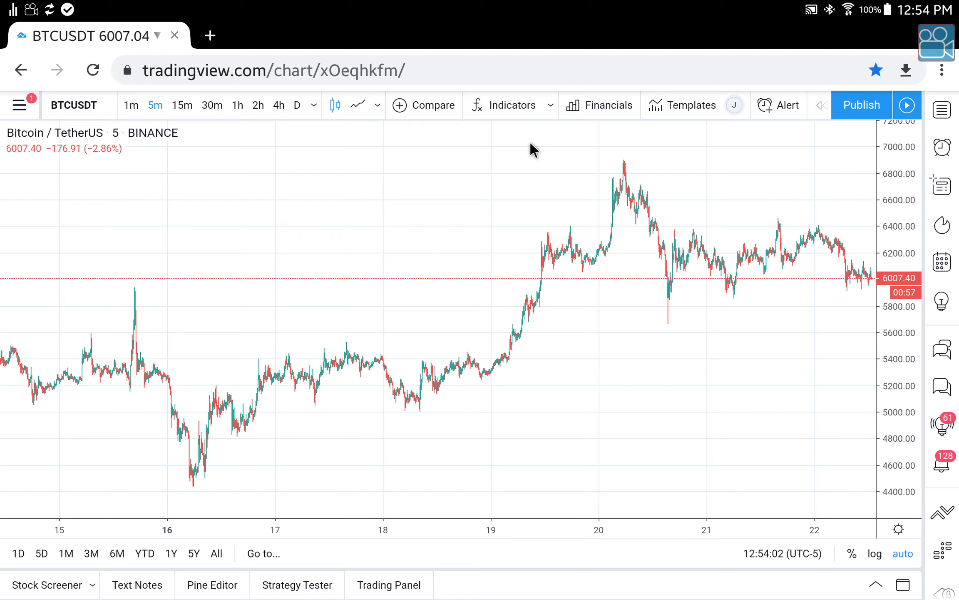
Step: Set the chart interval to 30 minutes and show the Stocks watchlist beside the chart
{"action": "left_click", "coordinate": [212, 105]}
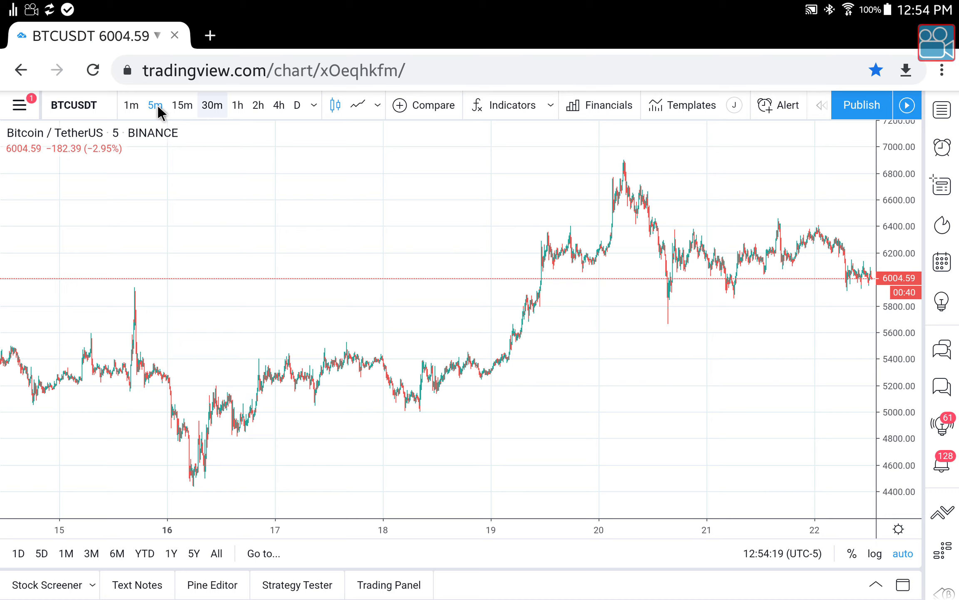
{"action": "left_click", "coordinate": [213, 106]}
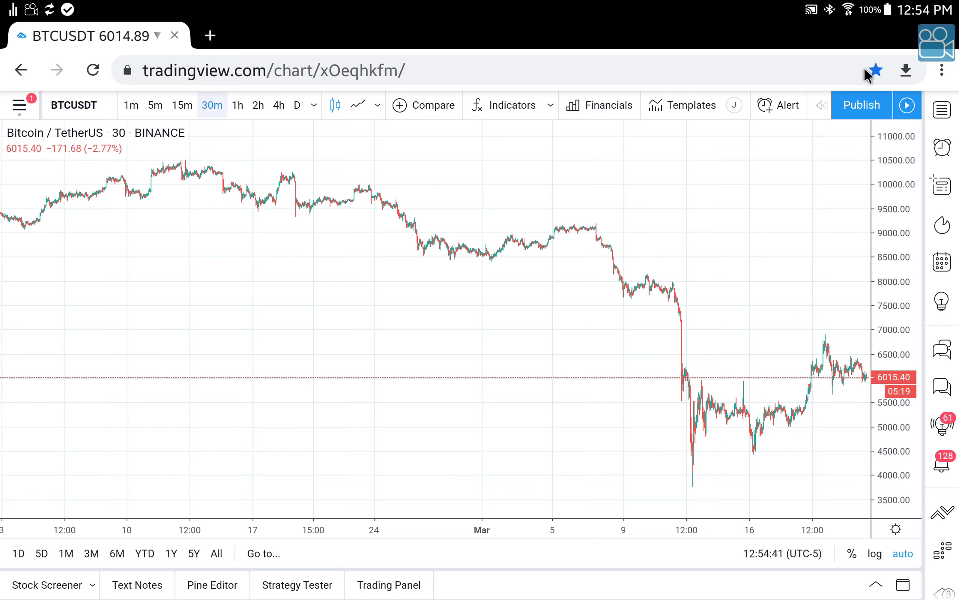
{"action": "left_click", "coordinate": [942, 111]}
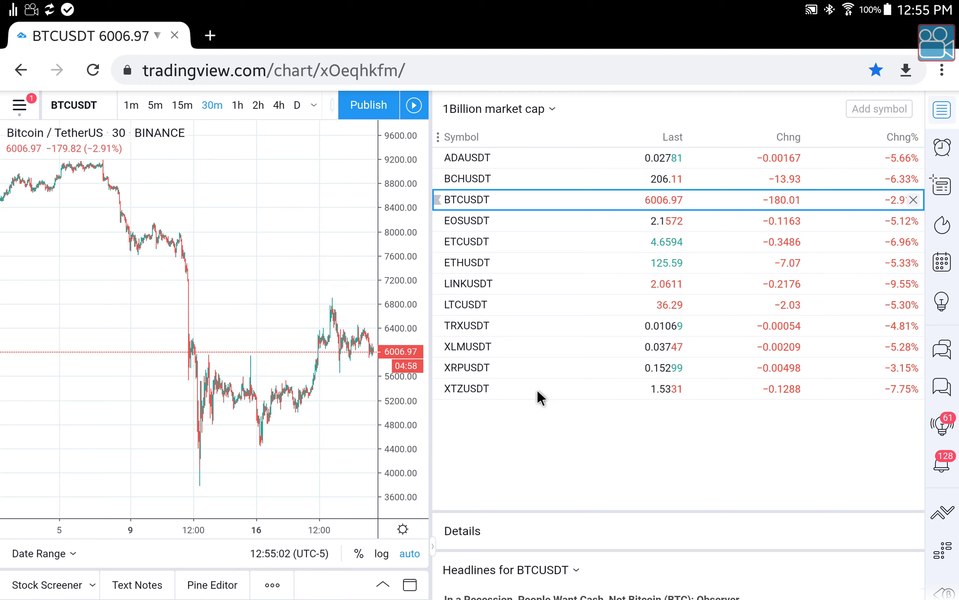
{"action": "left_click", "coordinate": [504, 109]}
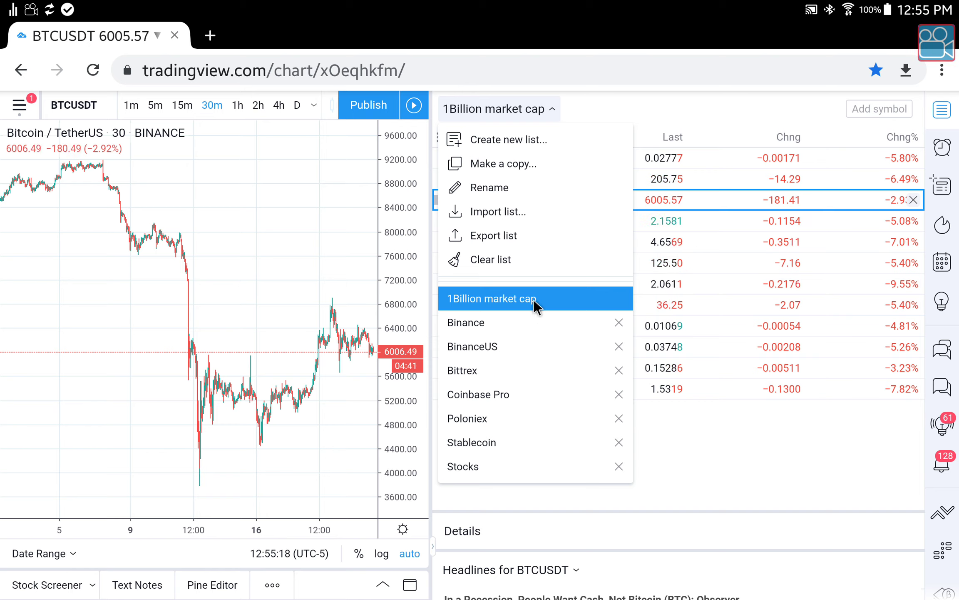
{"action": "left_click", "coordinate": [471, 468]}
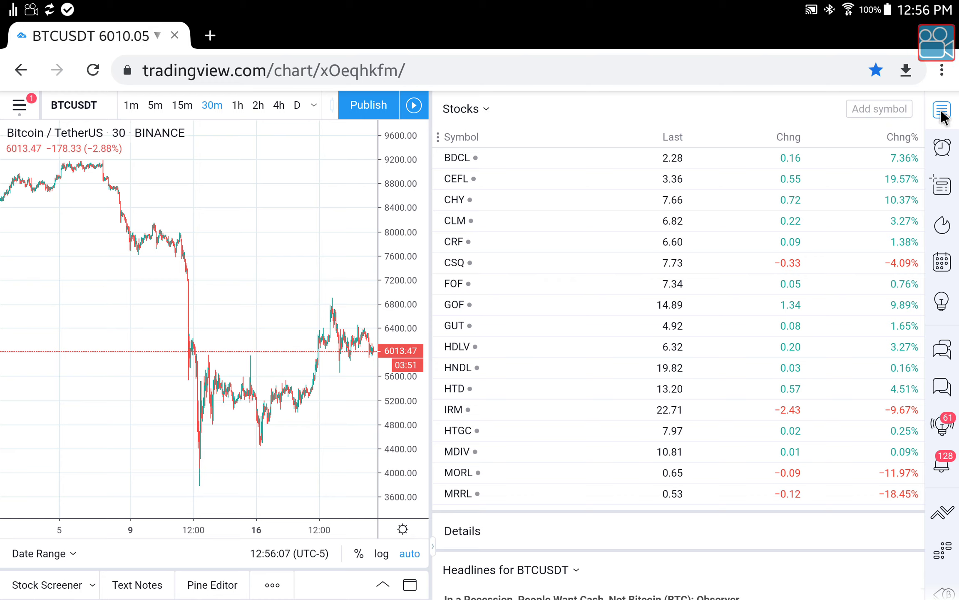
Step: Review the BTCUSDT buy alert's condition, webhook and message settings in the alerts manager, leaving them unchanged
{"action": "left_click", "coordinate": [942, 148]}
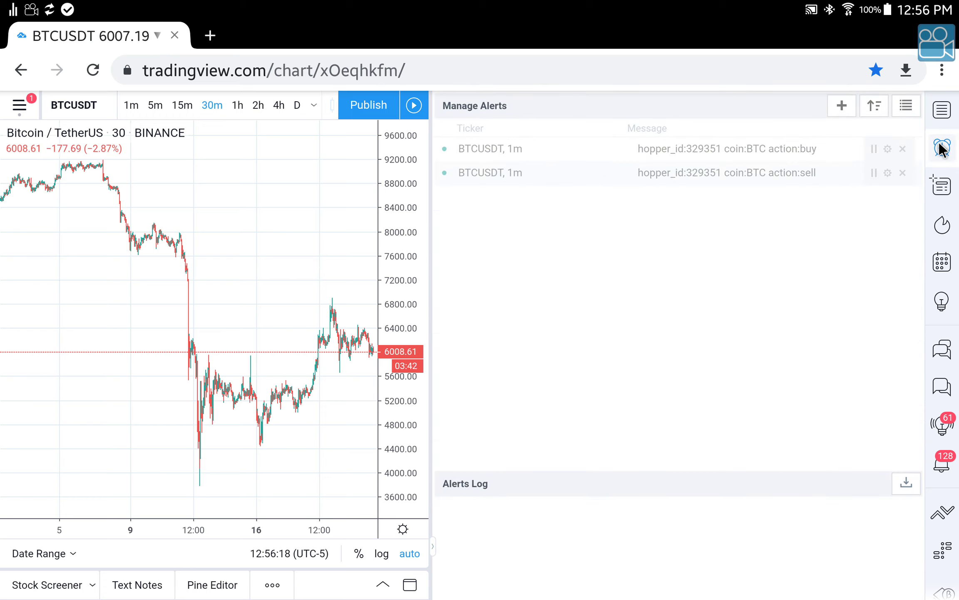
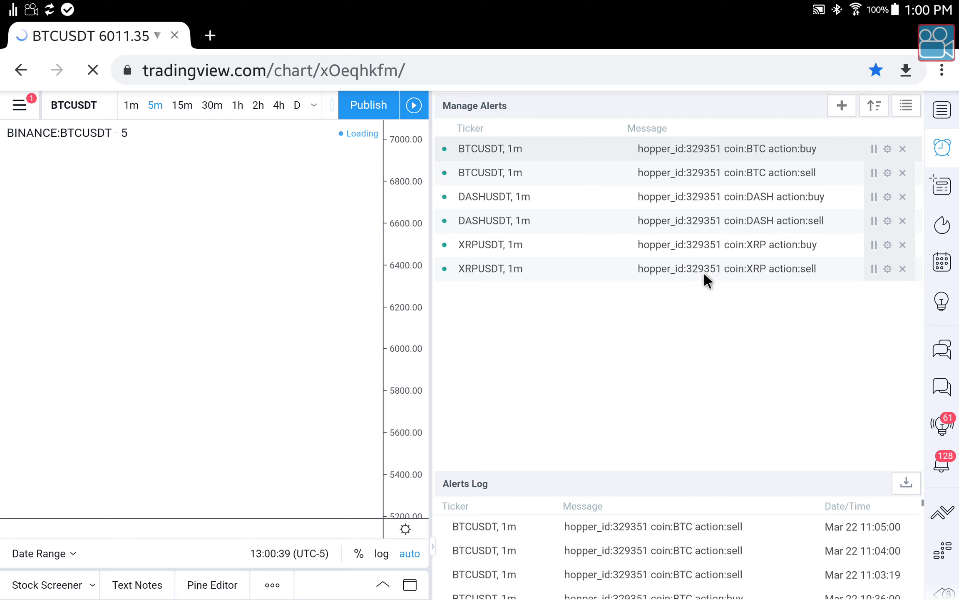
{"action": "double_click", "coordinate": [651, 164]}
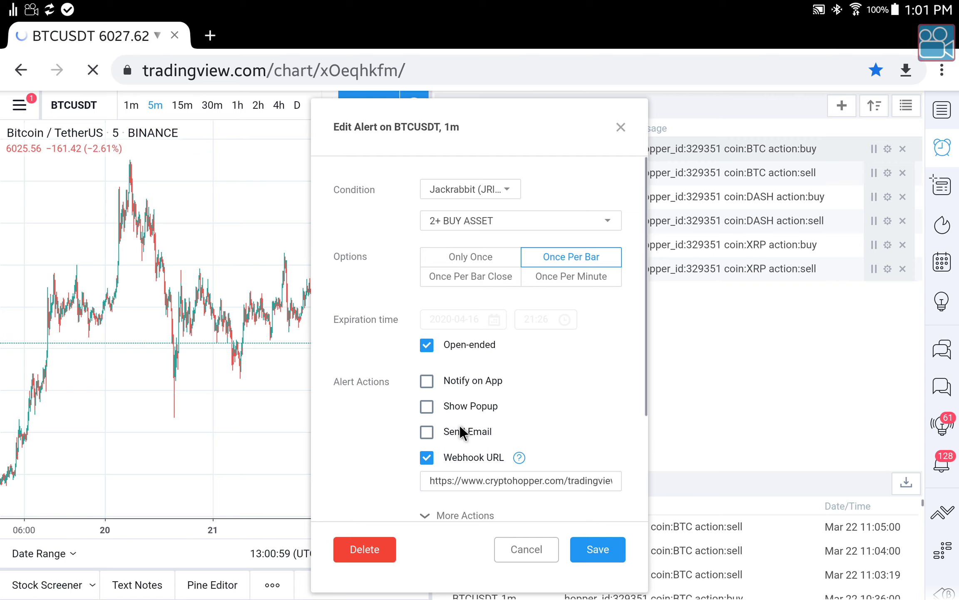
{"action": "scroll", "coordinate": [479, 342], "scroll_direction": "down", "scroll_amount": 4}
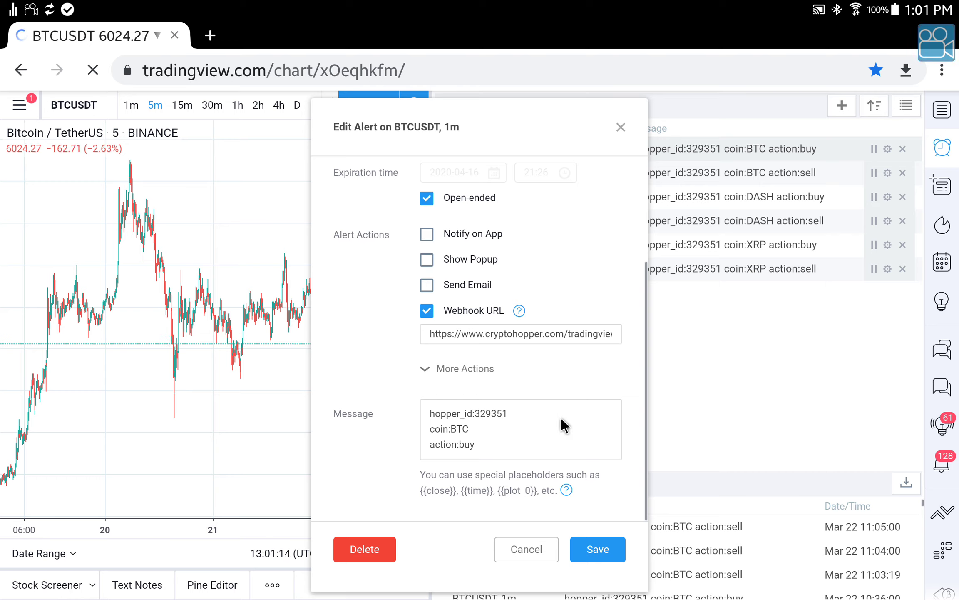
{"action": "left_click", "coordinate": [529, 550]}
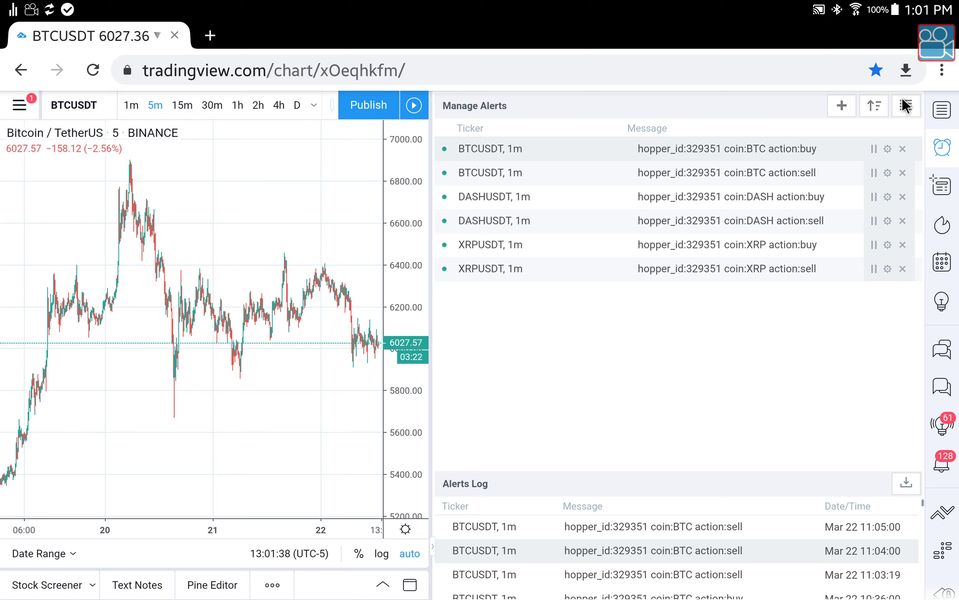
{"action": "left_click", "coordinate": [944, 147]}
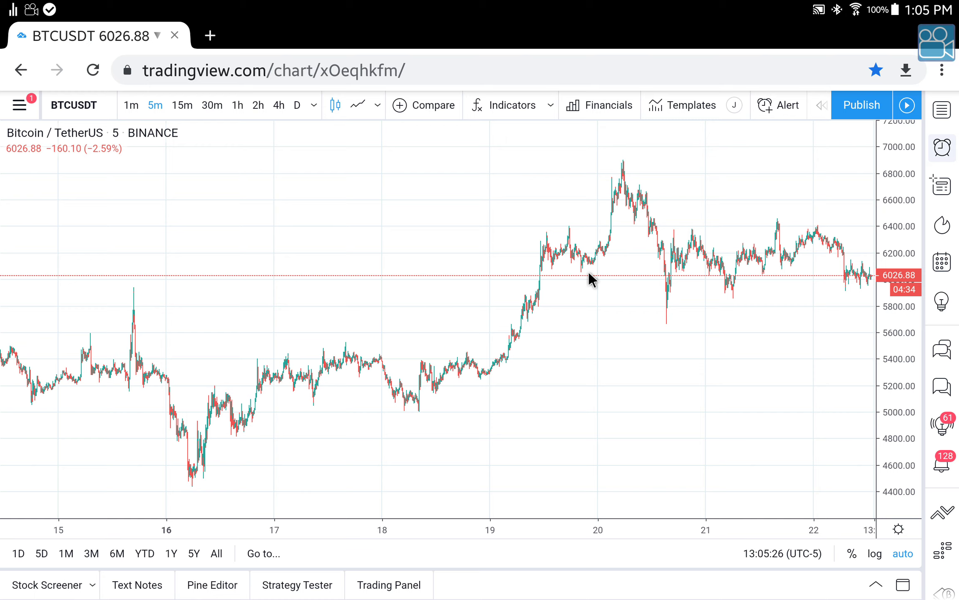
Step: Add the favorite Jackrabbit indicator to the BTCUSDT chart and look through its options for moving to a new pane
{"action": "left_click", "coordinate": [553, 107]}
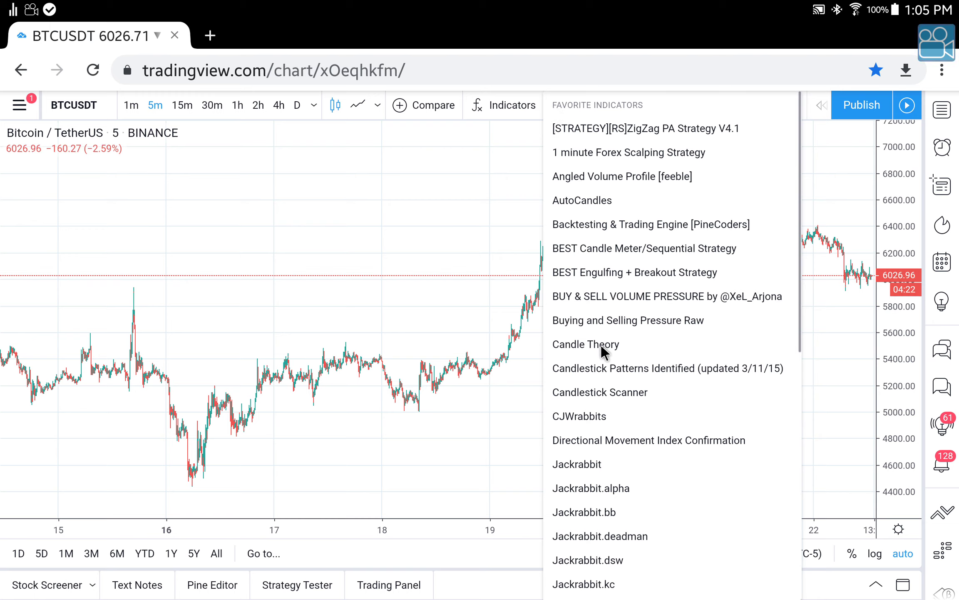
{"action": "left_click", "coordinate": [584, 463]}
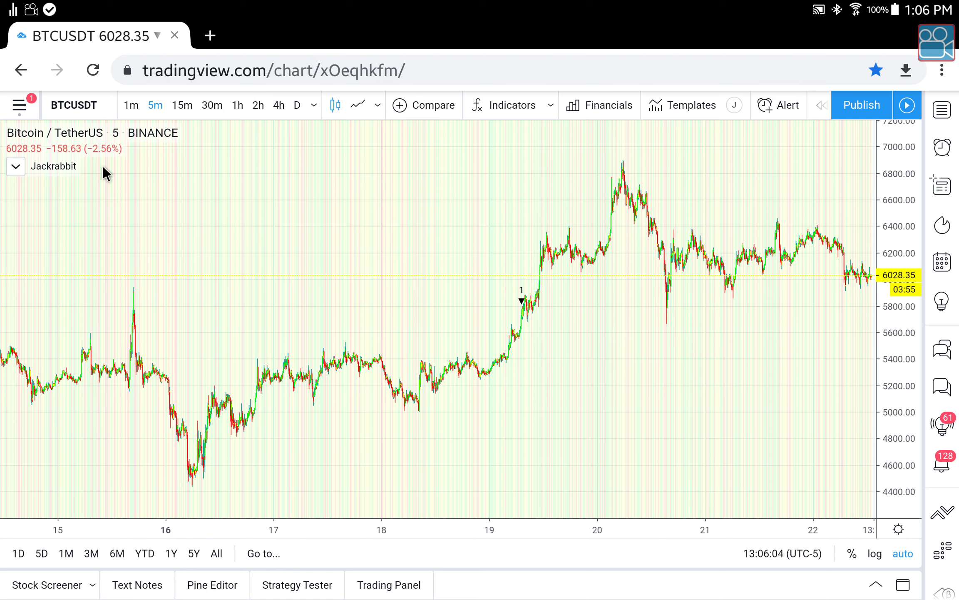
{"action": "left_click", "coordinate": [51, 164]}
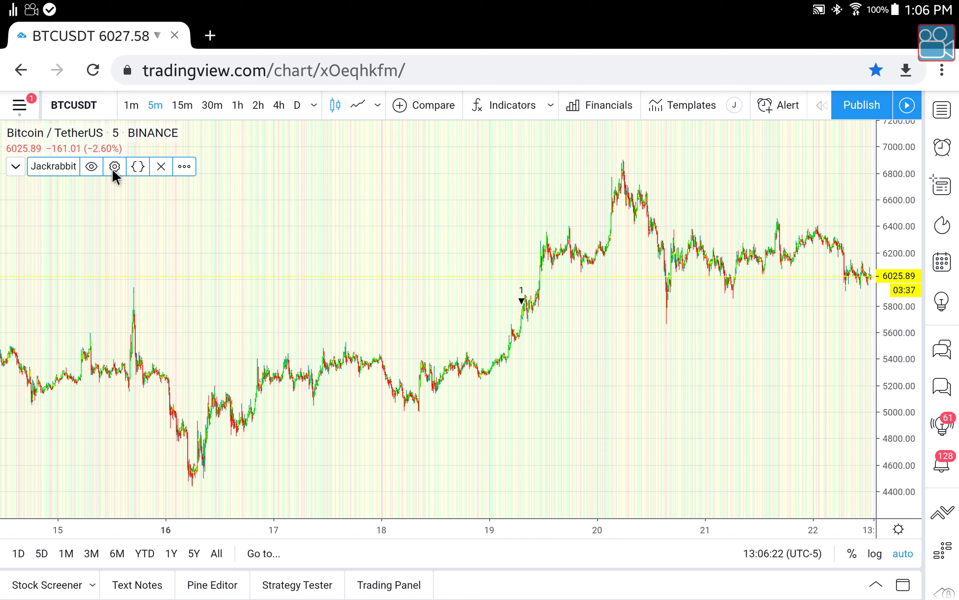
{"action": "left_click", "coordinate": [180, 169]}
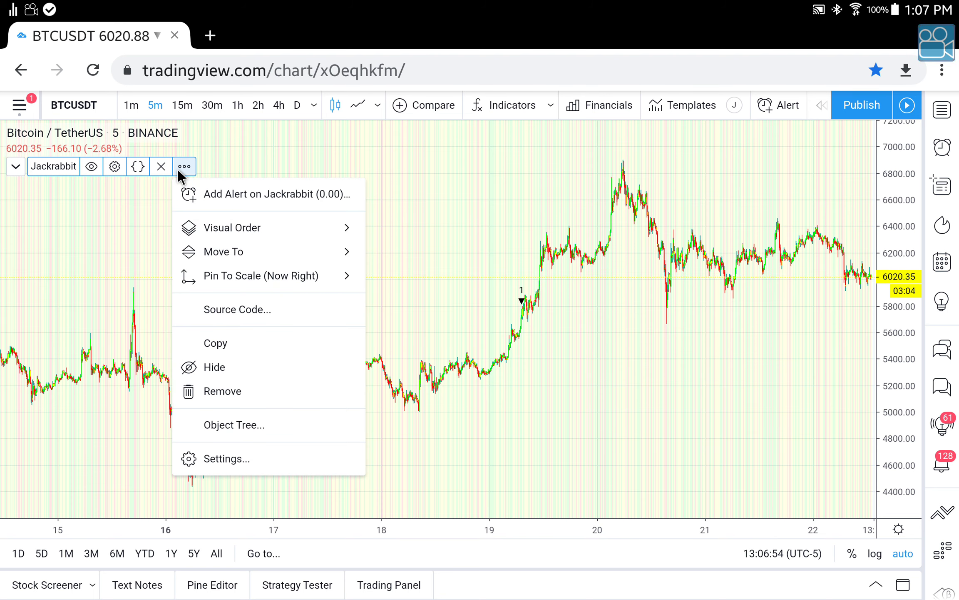
{"action": "left_click", "coordinate": [239, 250]}
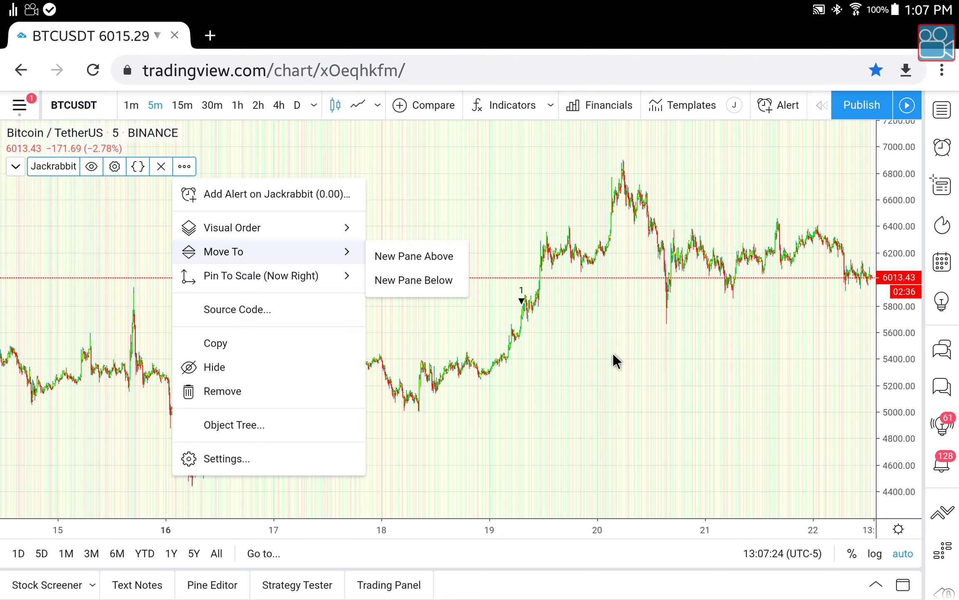
{"action": "left_click", "coordinate": [540, 307]}
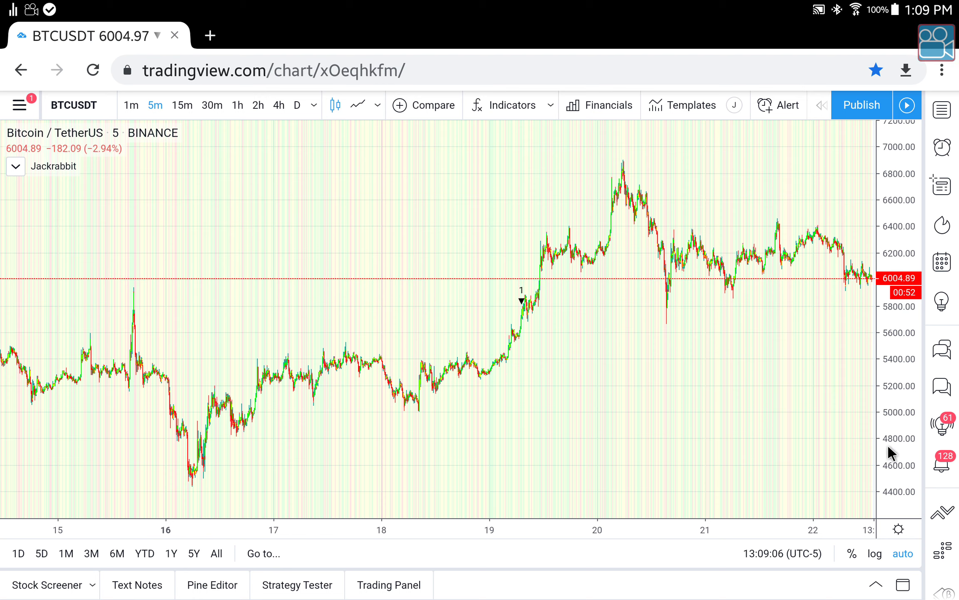
Step: Switch the chart's price scale to Percent and set the chart interval to 1 week
{"action": "left_click", "coordinate": [898, 529]}
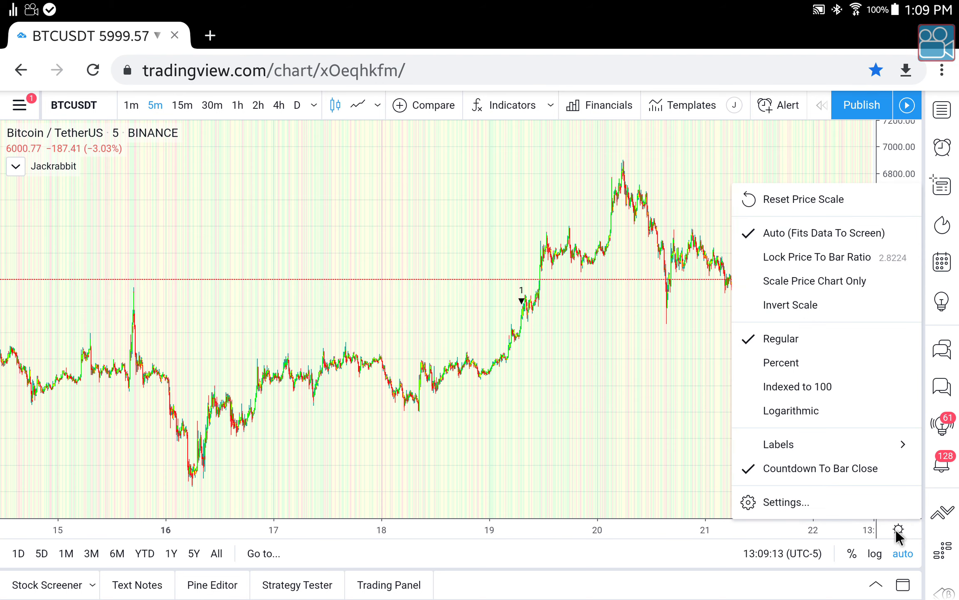
{"action": "left_click", "coordinate": [781, 362]}
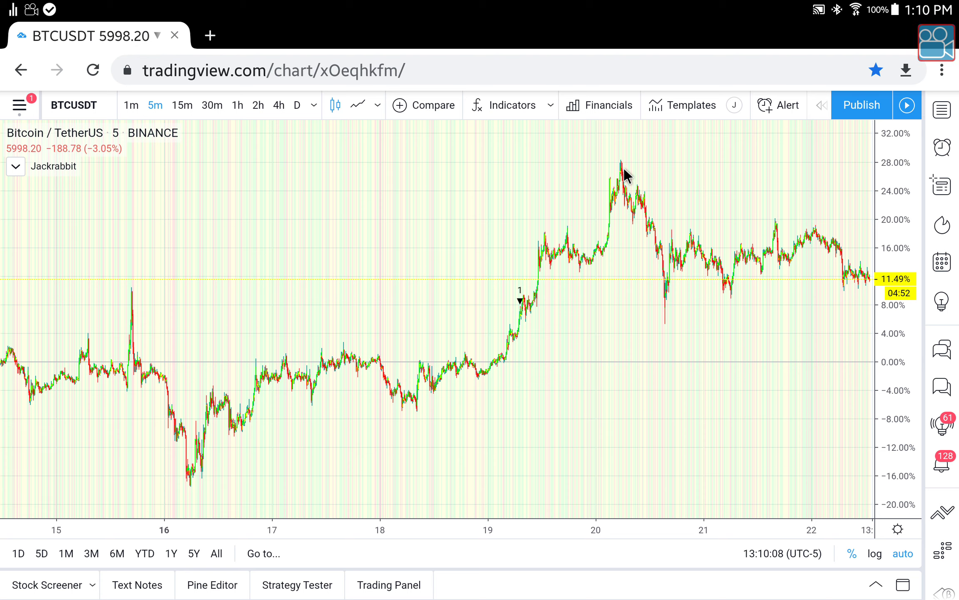
{"action": "left_click", "coordinate": [314, 107]}
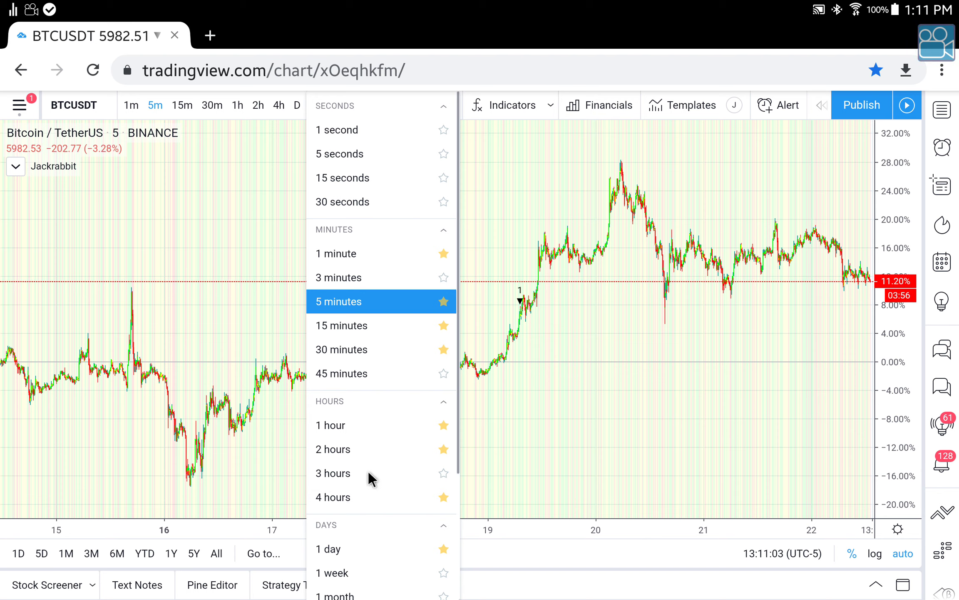
{"action": "left_click", "coordinate": [338, 574]}
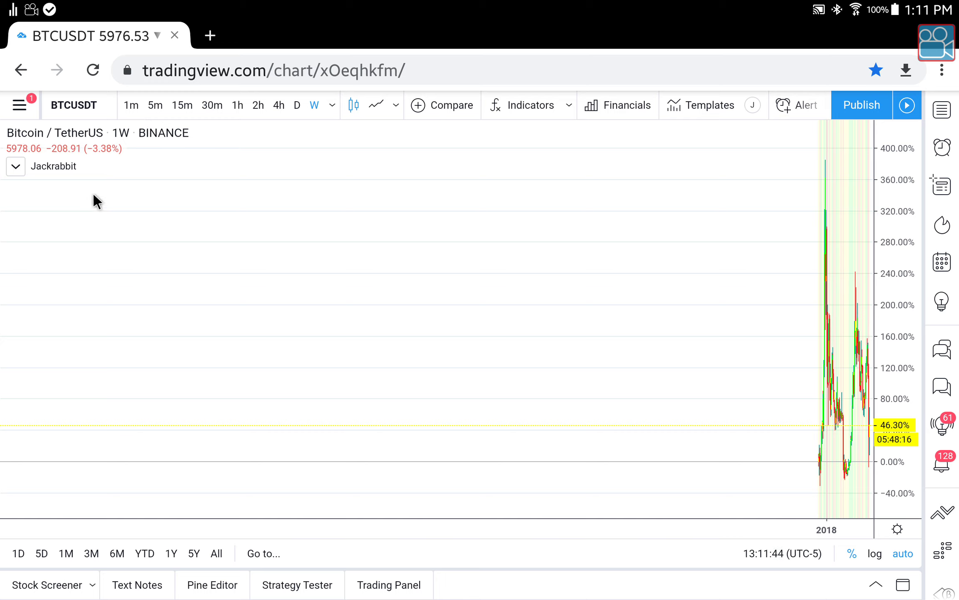
Step: Remove the Jackrabbit indicator from the chart and switch the interval to 1 day, followed by 1 minute
{"action": "left_click", "coordinate": [53, 162]}
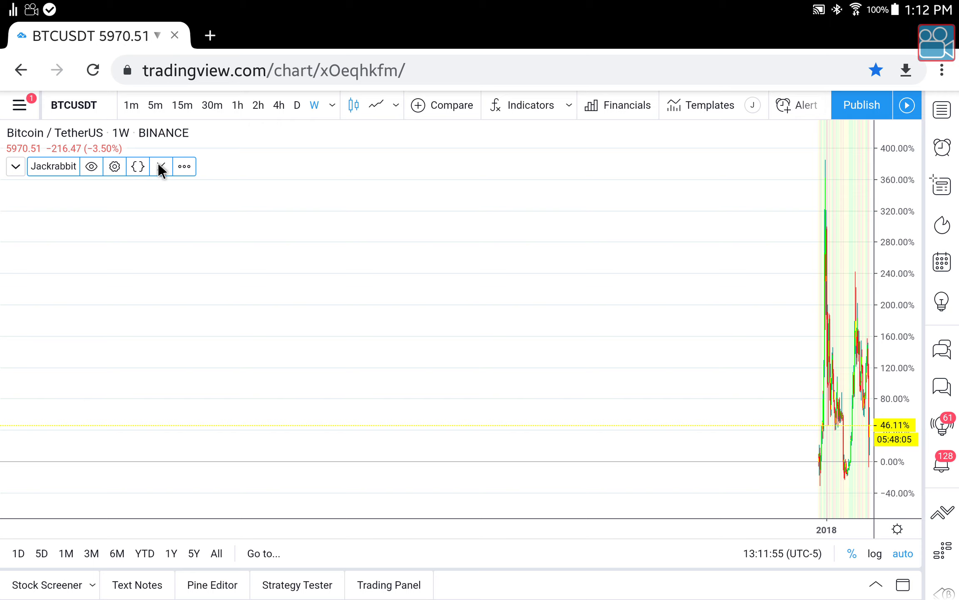
{"action": "left_click", "coordinate": [162, 167]}
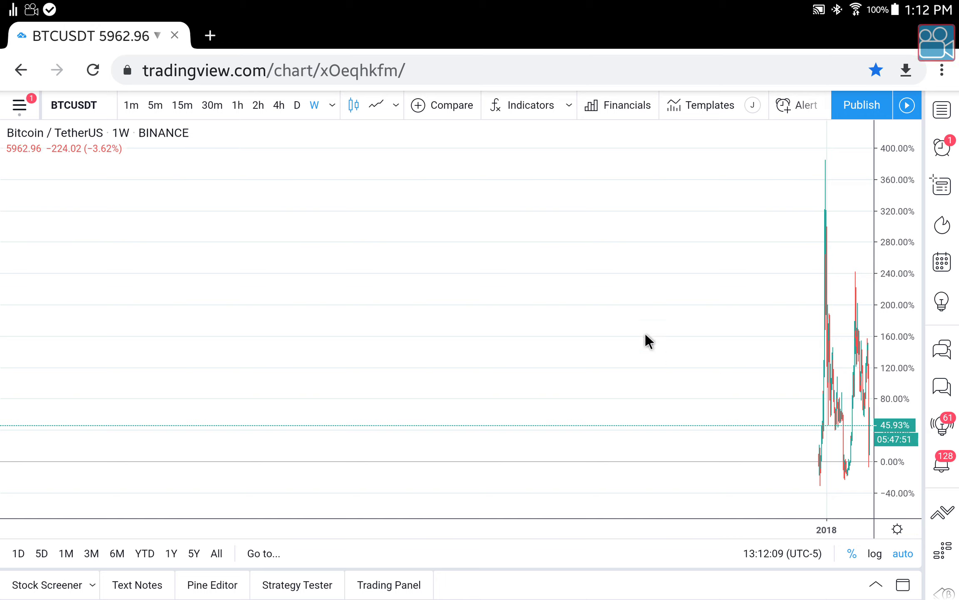
{"action": "left_click", "coordinate": [293, 107]}
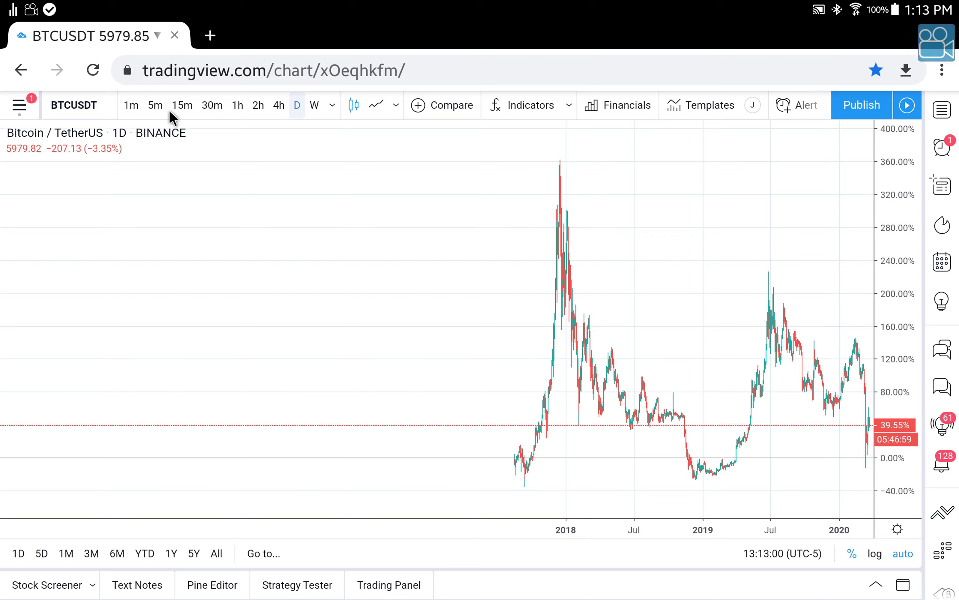
{"action": "left_click", "coordinate": [131, 104]}
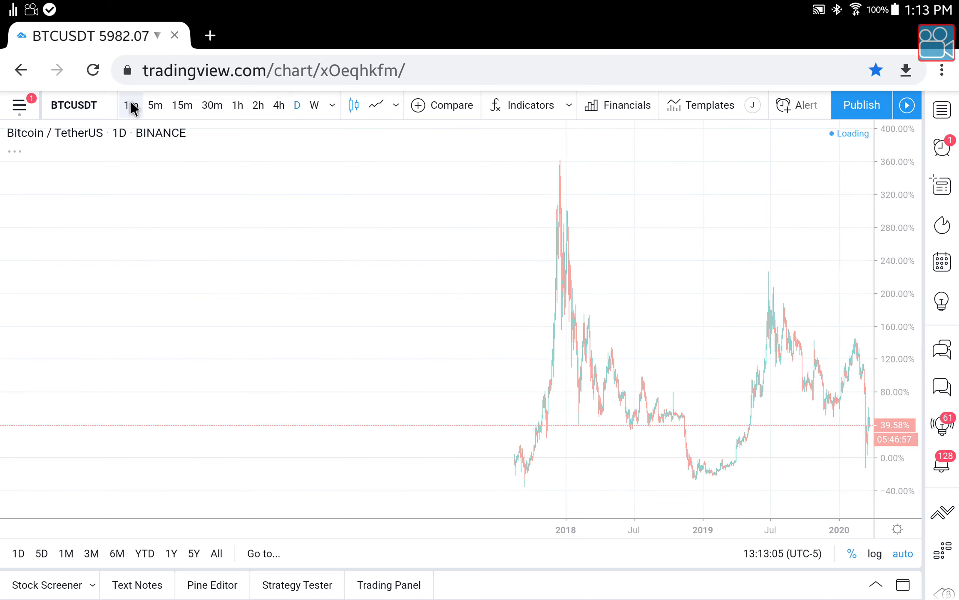